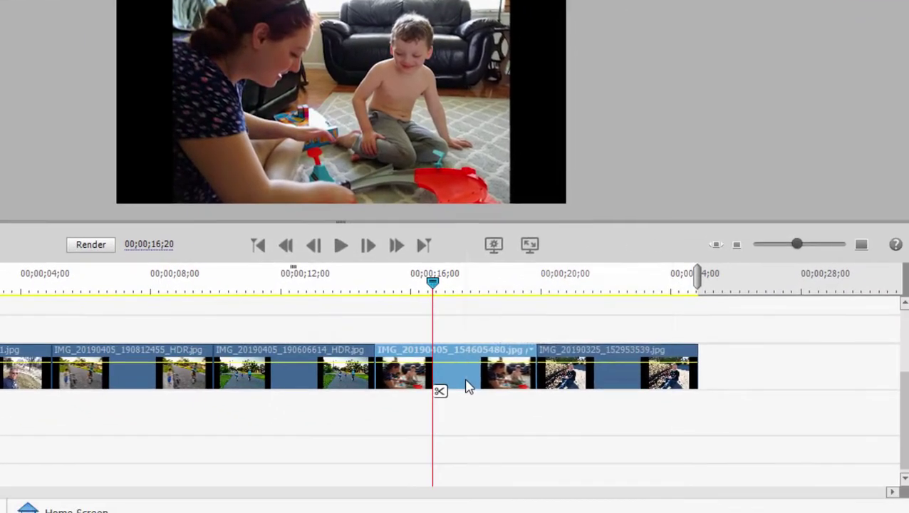
- Turn off Scale to Frame Size for the living-room photo and drag it slightly lower in the frame
{"action": "right_click", "coordinate": [667, 492]}
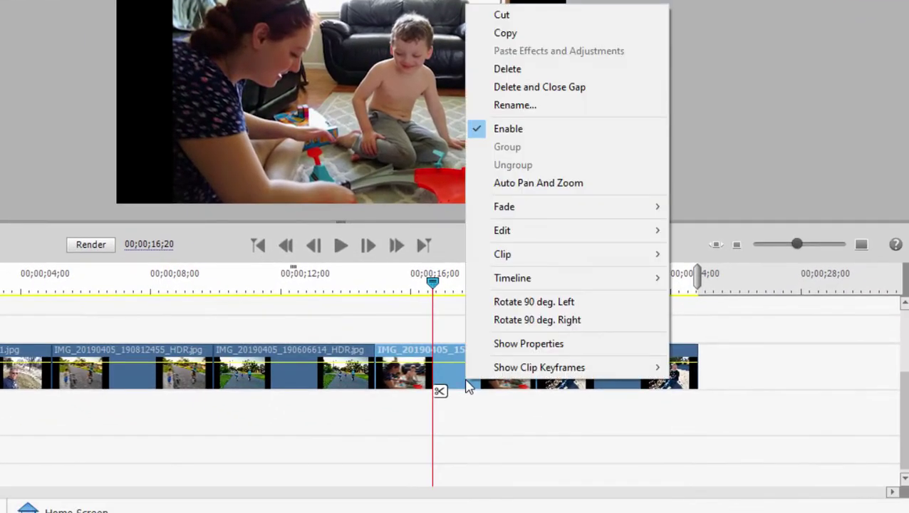
{"action": "mouse_move", "coordinate": [538, 258]}
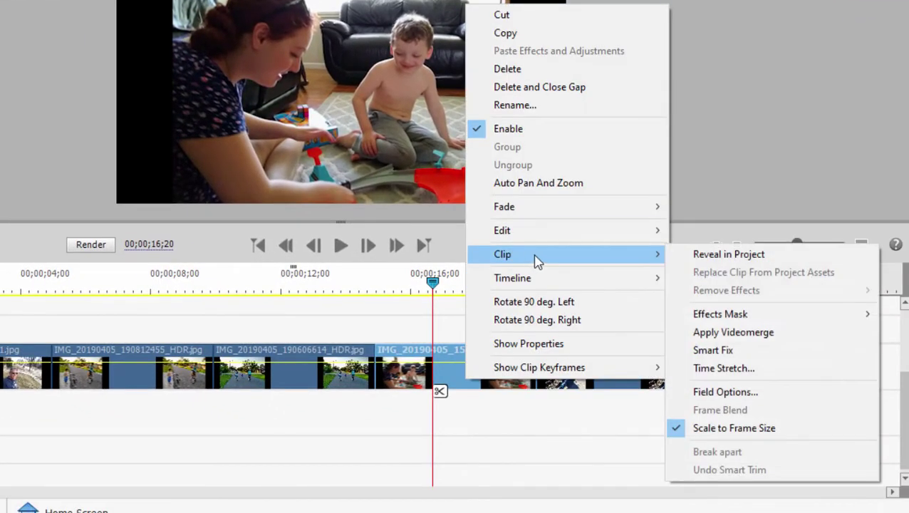
{"action": "left_click", "coordinate": [776, 432]}
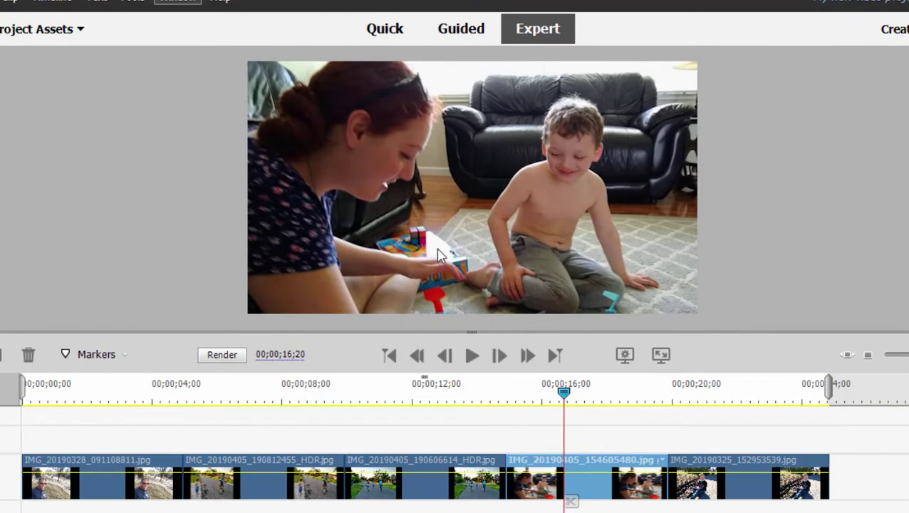
{"action": "left_click", "coordinate": [436, 256]}
{"action": "mouse_move", "coordinate": [419, 173]}
{"action": "left_mouse_down"}
{"action": "mouse_move", "coordinate": [452, 149]}
{"action": "mouse_move", "coordinate": [414, 242]}
{"action": "mouse_move", "coordinate": [458, 280]}
{"action": "mouse_move", "coordinate": [505, 256]}
{"action": "mouse_move", "coordinate": [491, 162]}
{"action": "mouse_move", "coordinate": [394, 135]}
{"action": "mouse_move", "coordinate": [364, 169]}
{"action": "mouse_move", "coordinate": [402, 179]}
{"action": "left_mouse_up"}
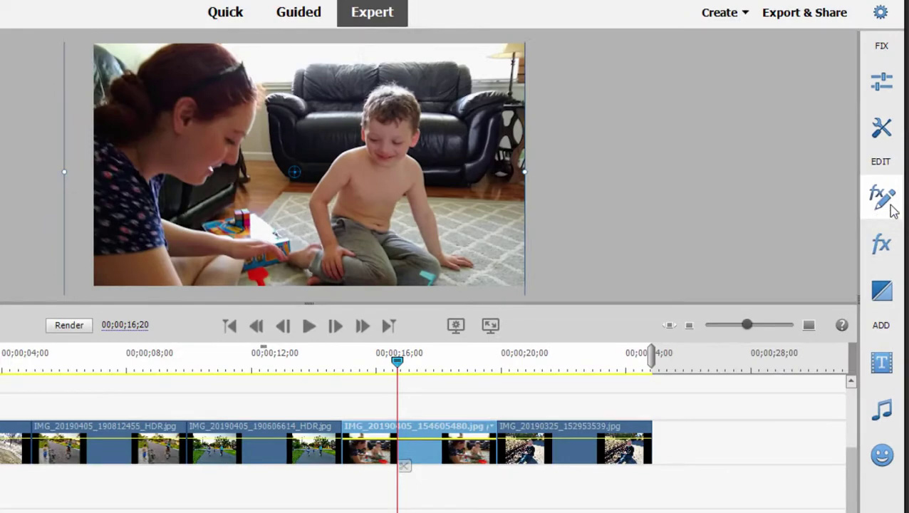
- Expand the clip's Motion settings and nudge the photo to Position 1737.8, 1164.2
{"action": "left_click", "coordinate": [891, 207]}
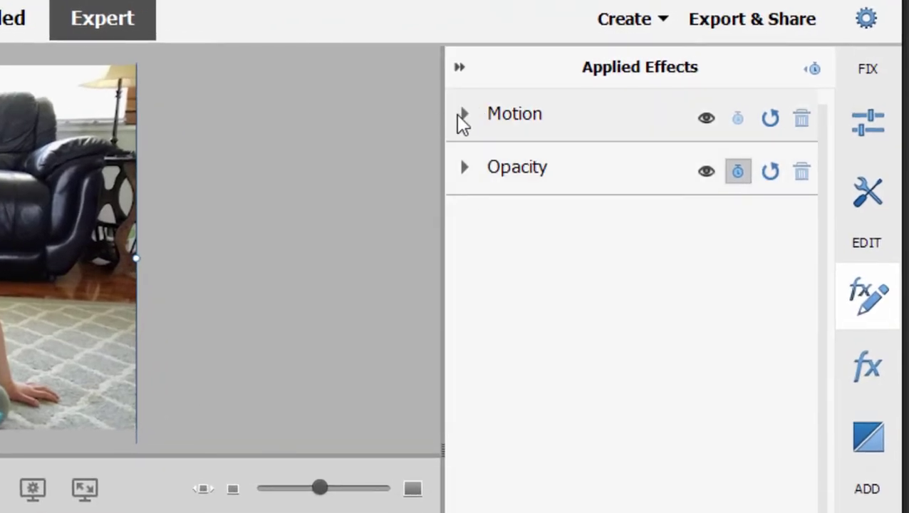
{"action": "left_click", "coordinate": [465, 115]}
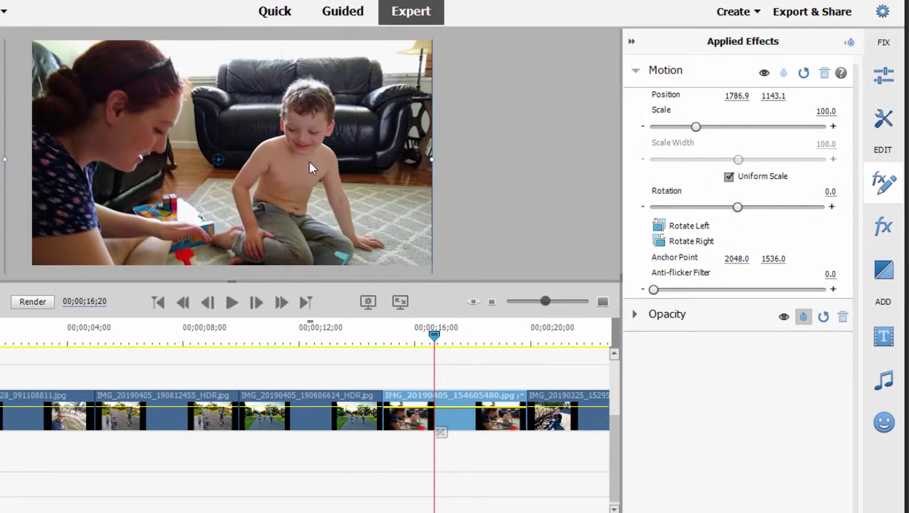
{"action": "mouse_move", "coordinate": [309, 161]}
{"action": "left_mouse_down"}
{"action": "mouse_move", "coordinate": [342, 167]}
{"action": "mouse_move", "coordinate": [304, 157]}
{"action": "mouse_move", "coordinate": [308, 171]}
{"action": "left_mouse_up"}
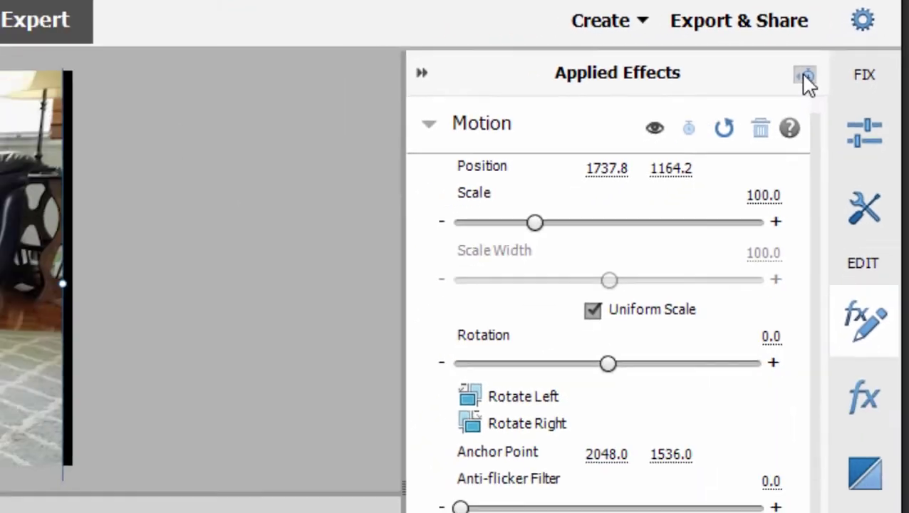
- At the clip's first frame, zoom the photo to Scale 120 and move it to Position 1548.6, 1009.9
{"action": "left_click", "coordinate": [746, 120]}
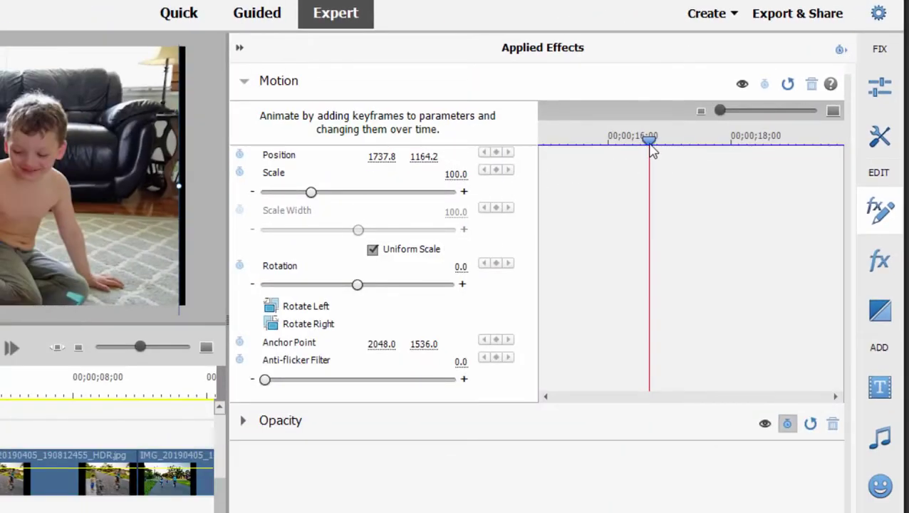
{"action": "left_click_drag", "start_coordinate": [649, 140], "coordinate": [508, 150]}
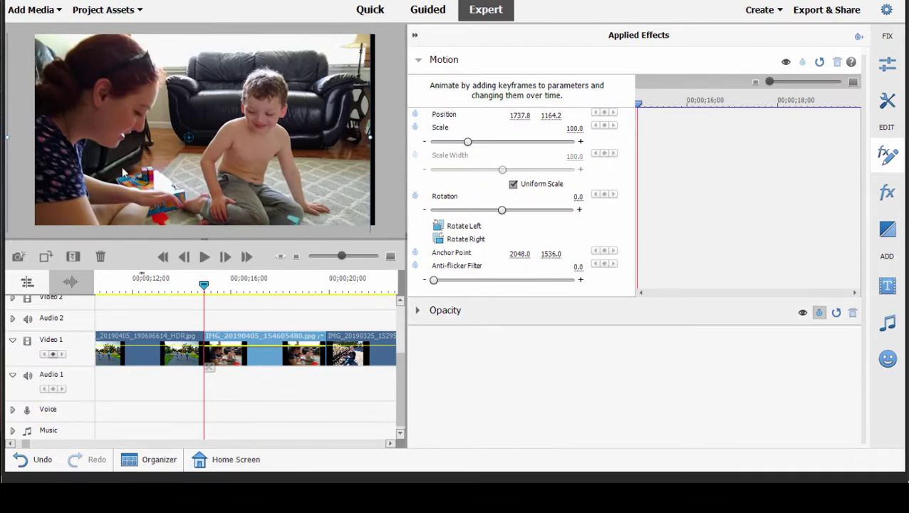
{"action": "left_click_drag", "start_coordinate": [91, 86], "coordinate": [124, 123]}
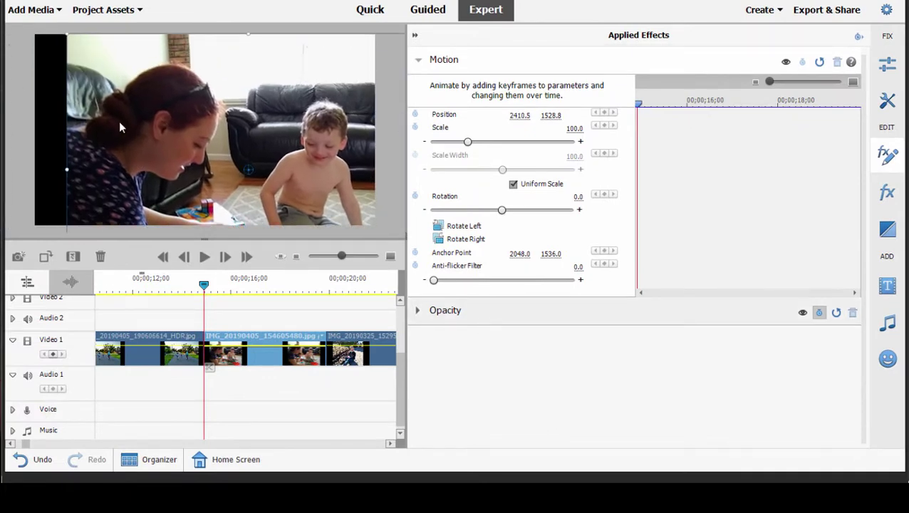
{"action": "left_click_drag", "start_coordinate": [577, 129], "coordinate": [583, 130]}
{"action": "left_click", "coordinate": [578, 129]}
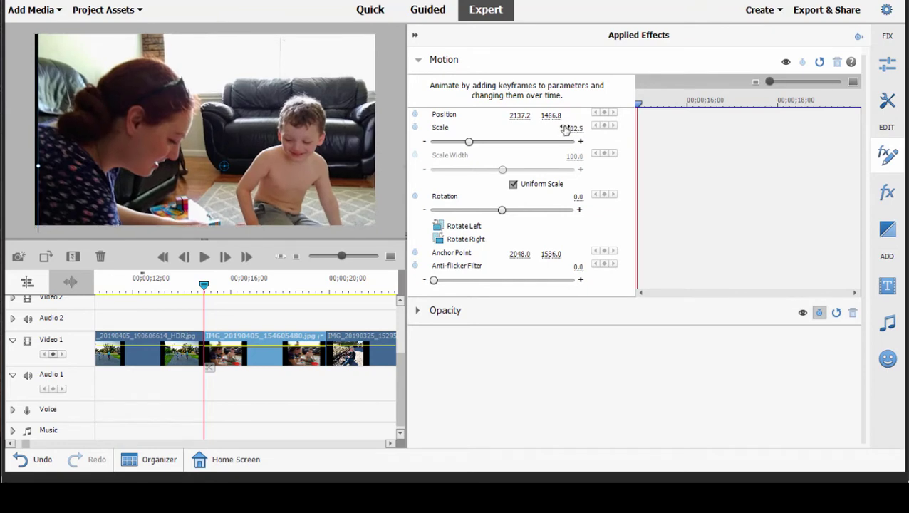
{"action": "type", "text": "120"}
{"action": "key", "text": "Return"}
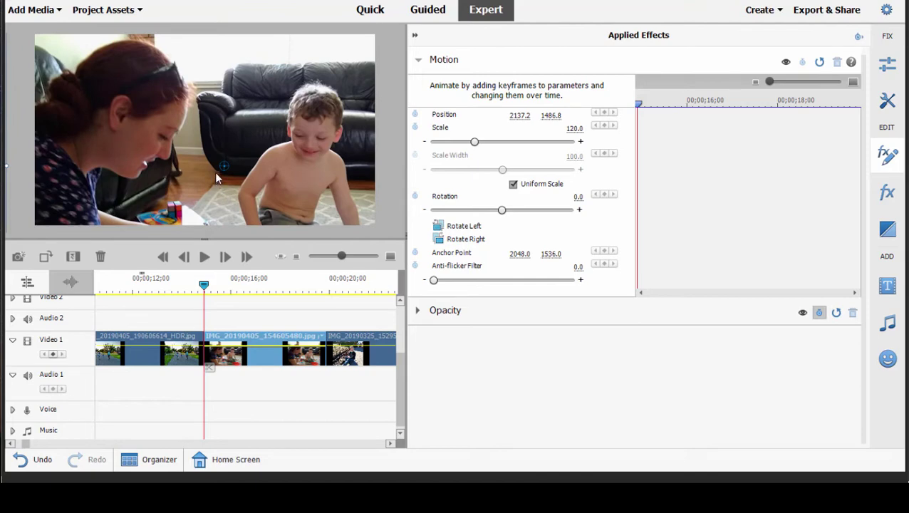
{"action": "left_click_drag", "start_coordinate": [215, 171], "coordinate": [163, 142]}
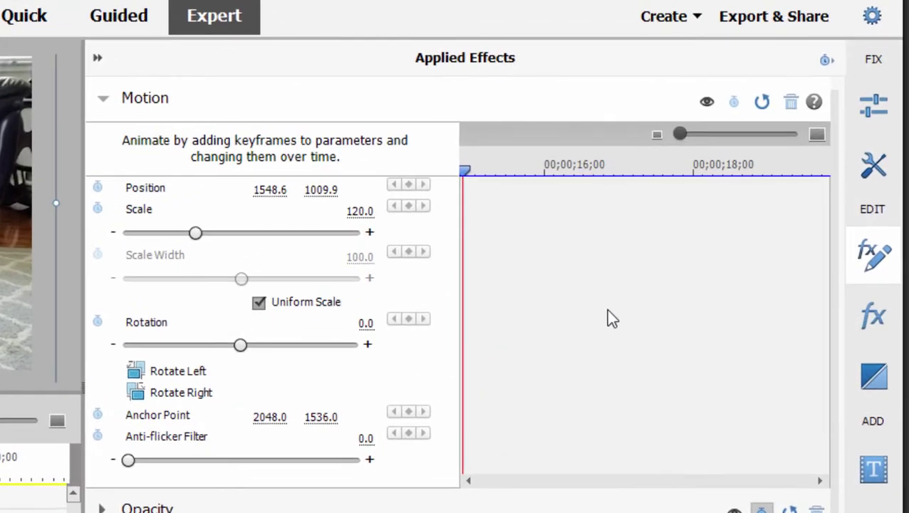
- Switch on the Motion animation stopwatch to record start keyframes at Scale 120 and Position 1548.6, 1009.9
{"action": "left_click", "coordinate": [735, 104]}
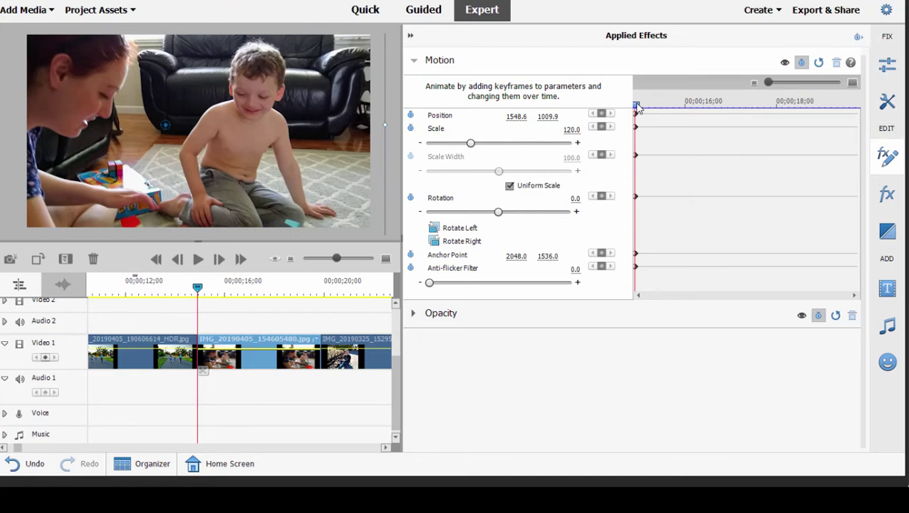
- At the clip's last frame, zoom out to Scale 93.8 and recentre the photo at 1920.0, 1234.3
{"action": "left_click_drag", "start_coordinate": [638, 106], "coordinate": [872, 139]}
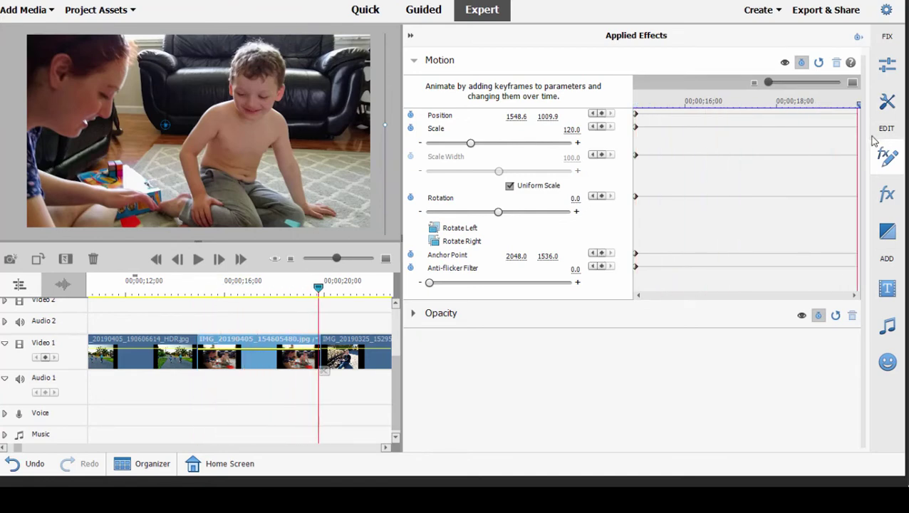
{"action": "left_click", "coordinate": [572, 131]}
{"action": "type", "text": "90"}
{"action": "key", "text": "Return"}
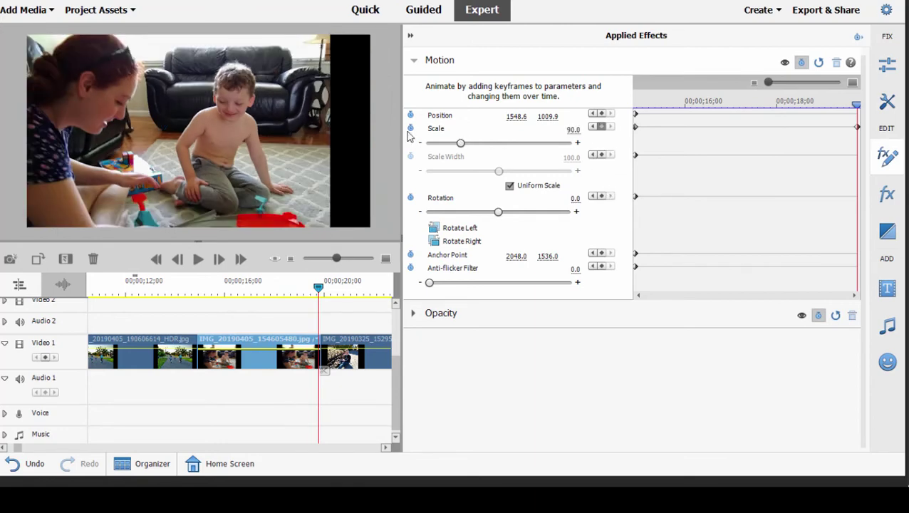
{"action": "left_click", "coordinate": [80, 107]}
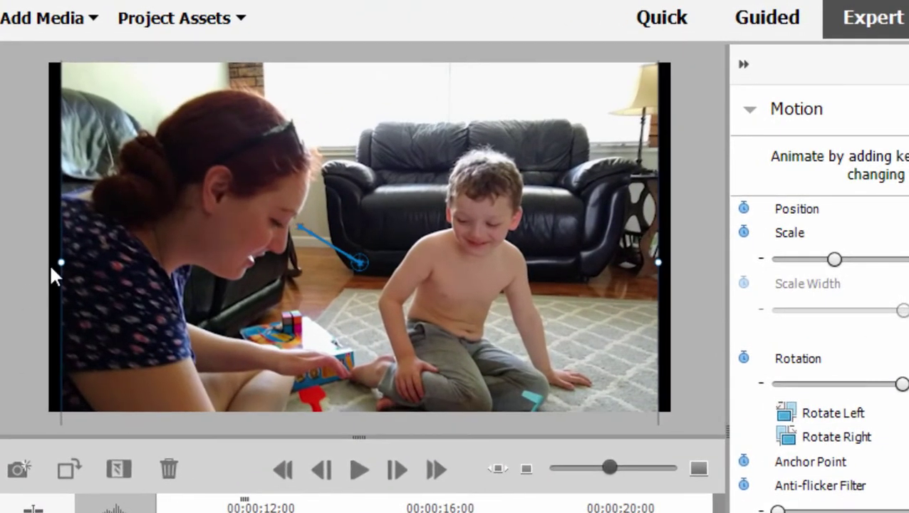
{"action": "mouse_move", "coordinate": [51, 258]}
{"action": "left_mouse_down"}
{"action": "mouse_move", "coordinate": [40, 268]}
{"action": "mouse_move", "coordinate": [96, 259]}
{"action": "mouse_move", "coordinate": [42, 268]}
{"action": "left_mouse_up"}
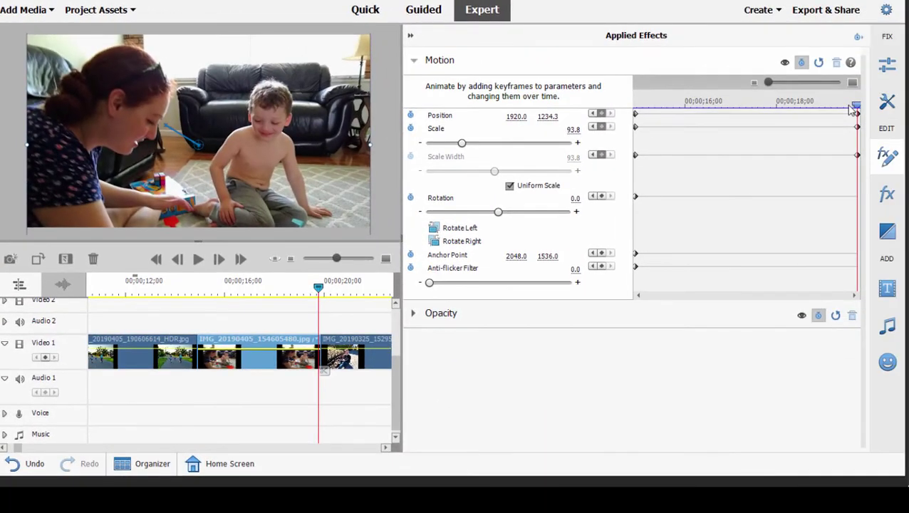
{"action": "key", "text": "Page_Up"}
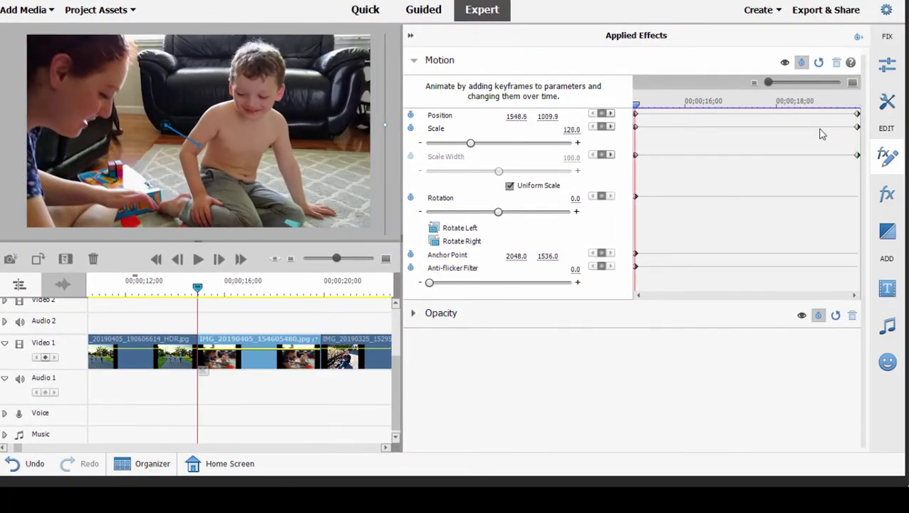
{"action": "left_click_drag", "start_coordinate": [637, 106], "coordinate": [636, 139]}
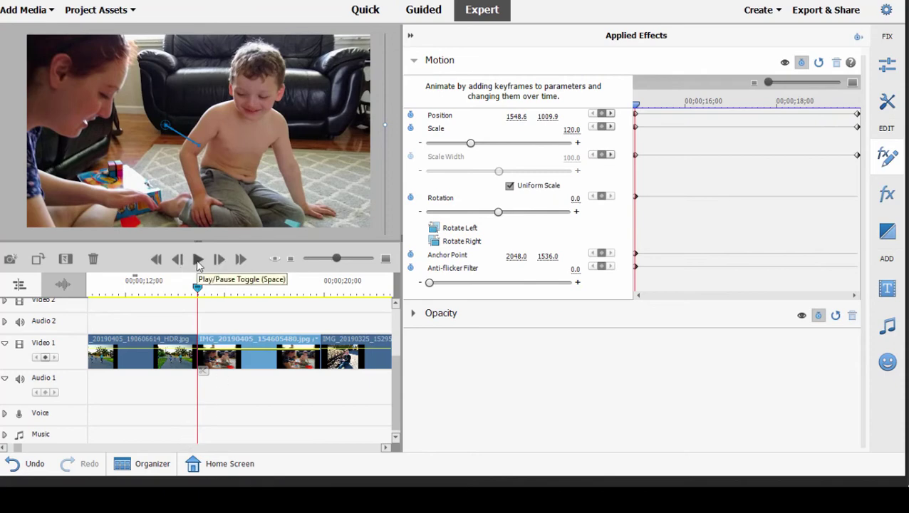
{"action": "left_click", "coordinate": [200, 261]}
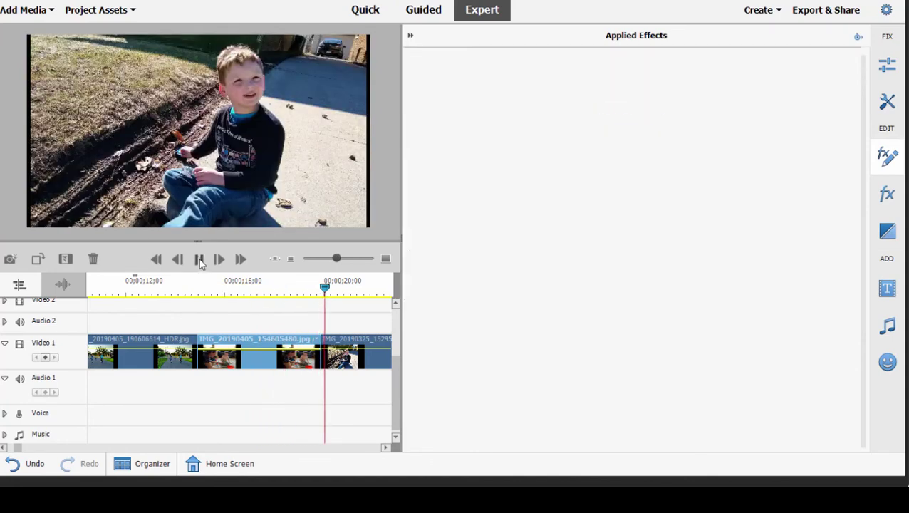
{"action": "left_click", "coordinate": [199, 262]}
{"action": "left_click", "coordinate": [306, 287]}
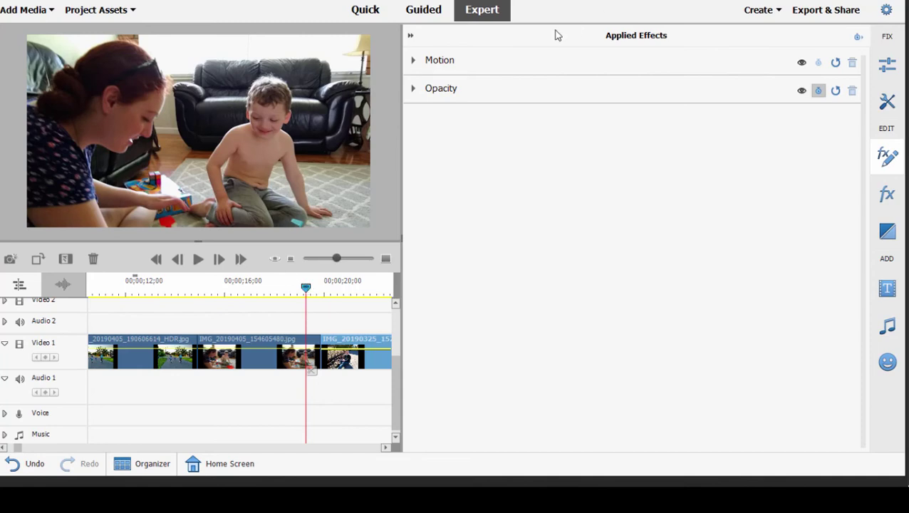
{"action": "left_click", "coordinate": [577, 60]}
{"action": "left_click_drag", "start_coordinate": [843, 107], "coordinate": [836, 117]}
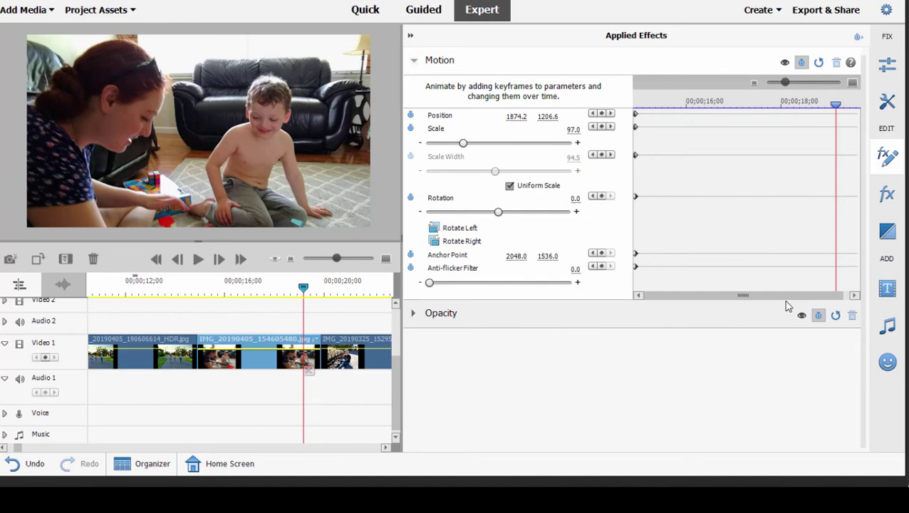
{"action": "left_click", "coordinate": [853, 296]}
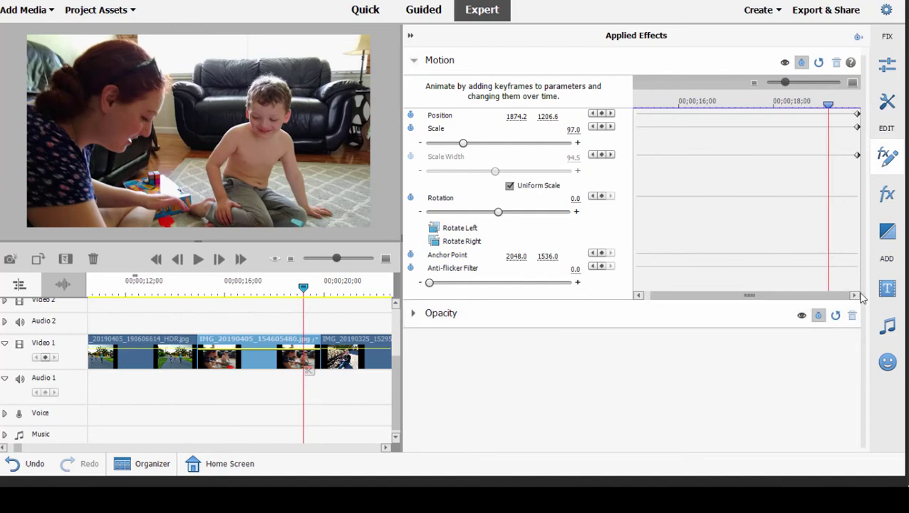